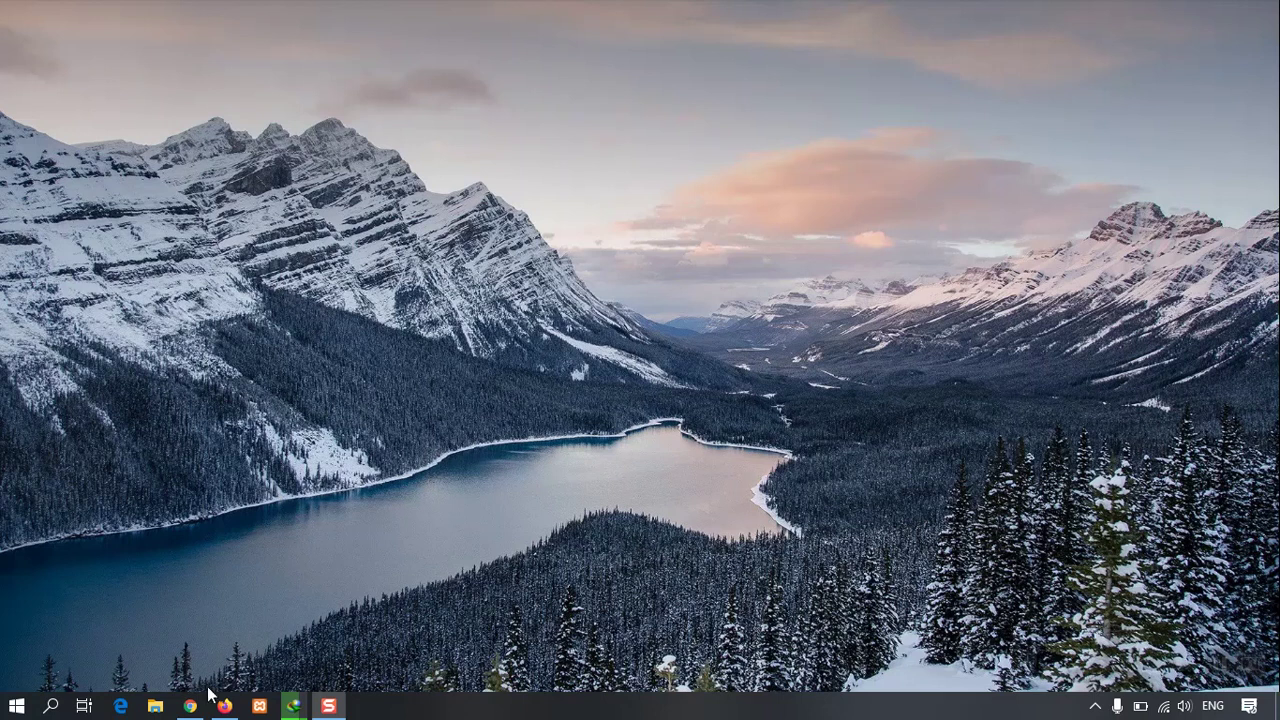
Open Chrome and search Google for "download macos catalina vmdk".
{"action": "left_click", "coordinate": [191, 706]}
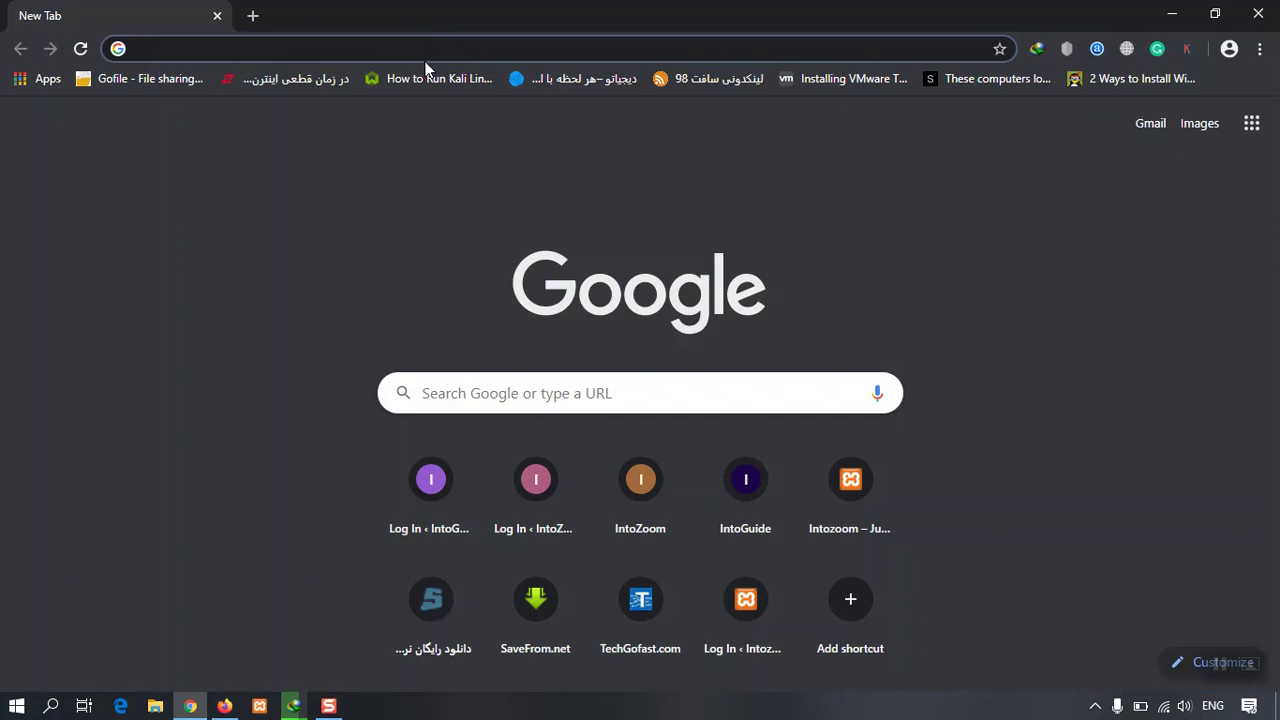
{"action": "type", "text": "do"}
{"action": "key", "text": "Right"}
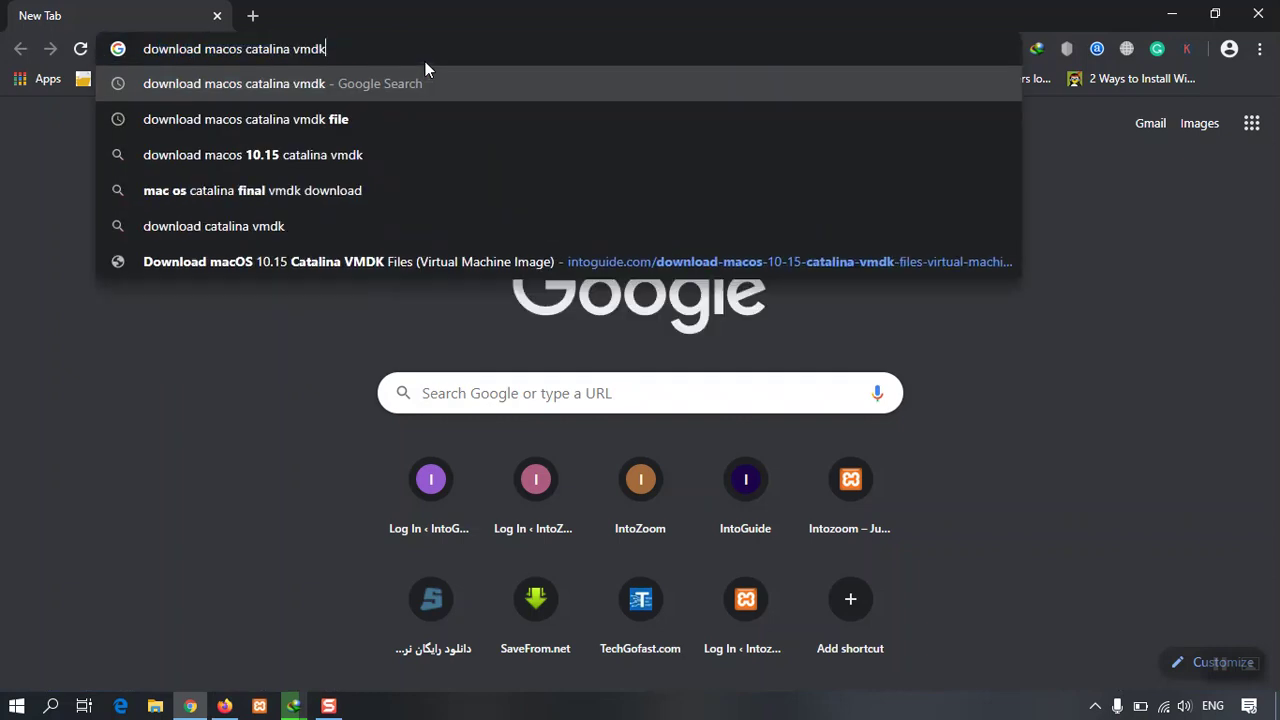
{"action": "key", "text": "Return"}
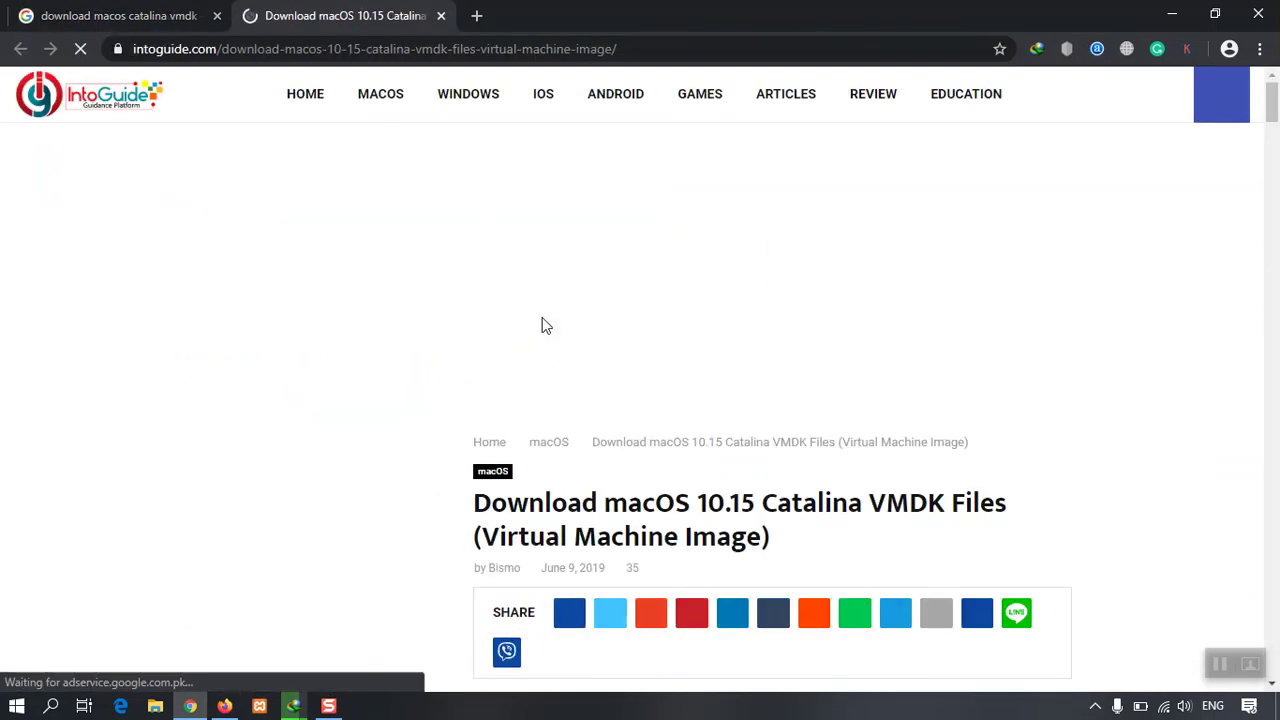
Open the Drive download link in the IntoGuide article and try to download Catalina Virtual Disk Image by Intoguide.rar.
{"action": "scroll", "coordinate": [636, 414], "scroll_direction": "down", "scroll_amount": 10}
{"action": "scroll", "coordinate": [636, 414], "scroll_direction": "down", "scroll_amount": 2}
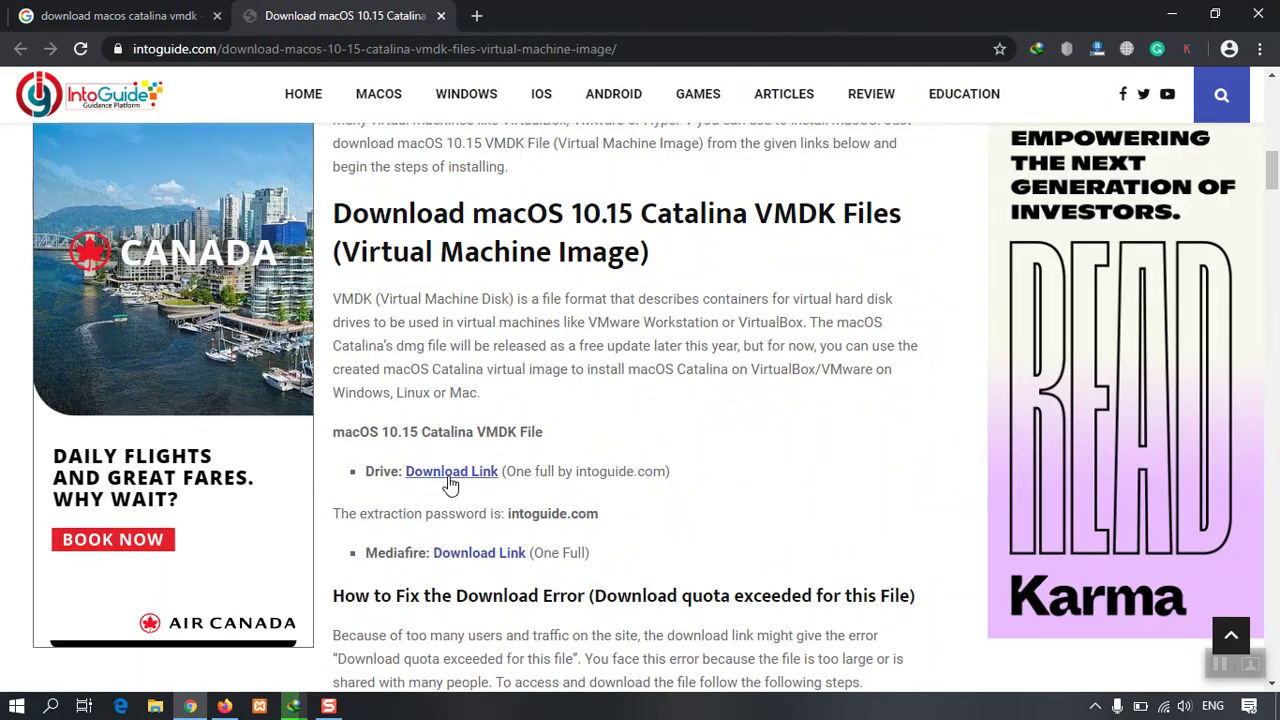
{"action": "left_click", "coordinate": [451, 471]}
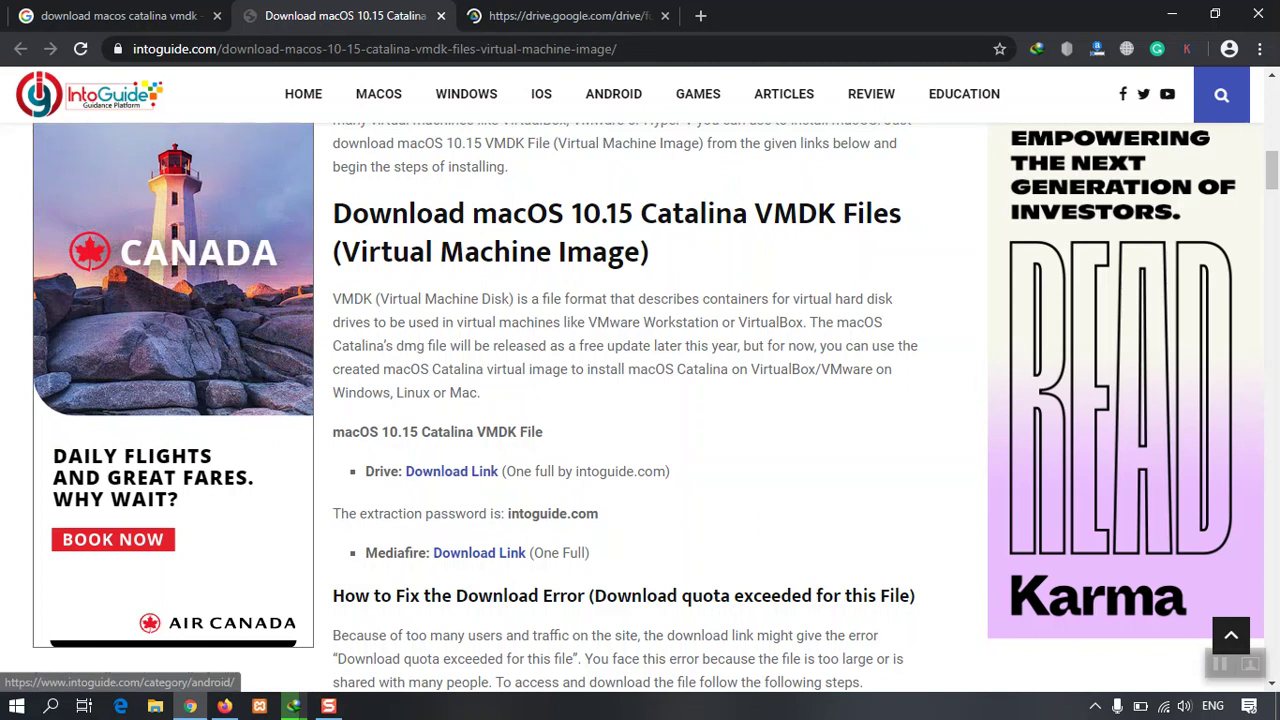
{"action": "left_click", "coordinate": [597, 12]}
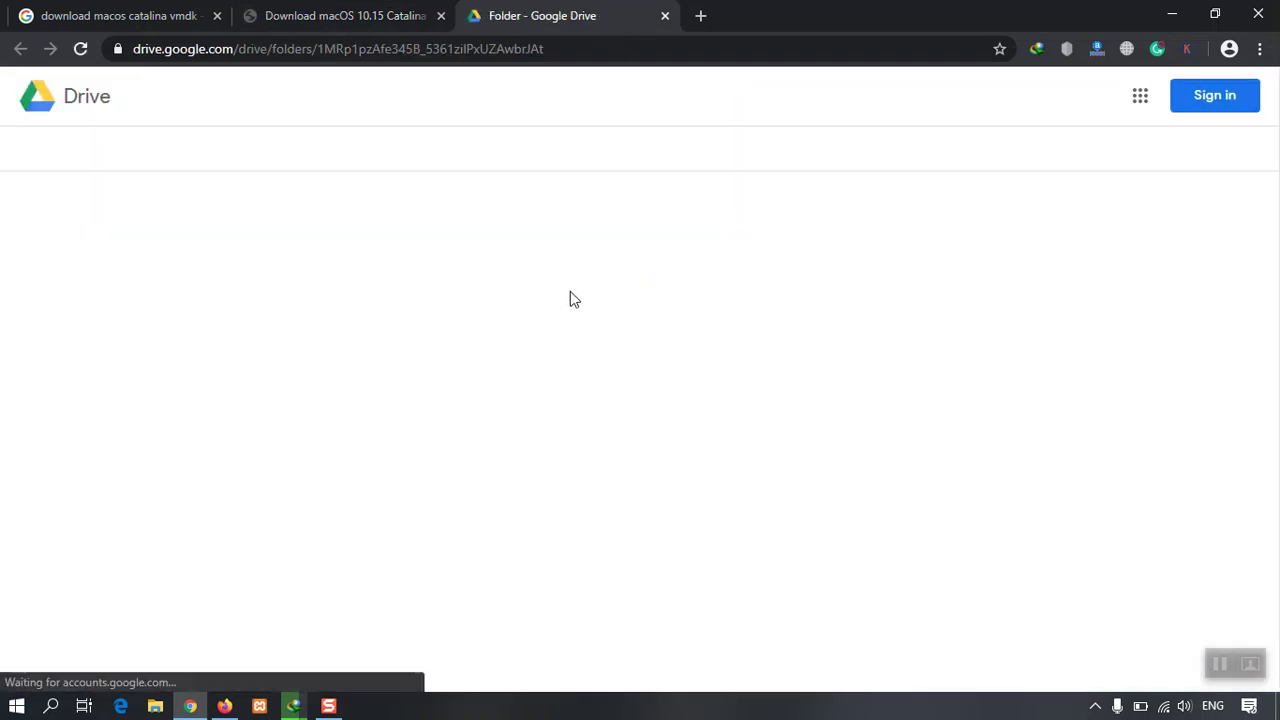
{"action": "double_click", "coordinate": [228, 350]}
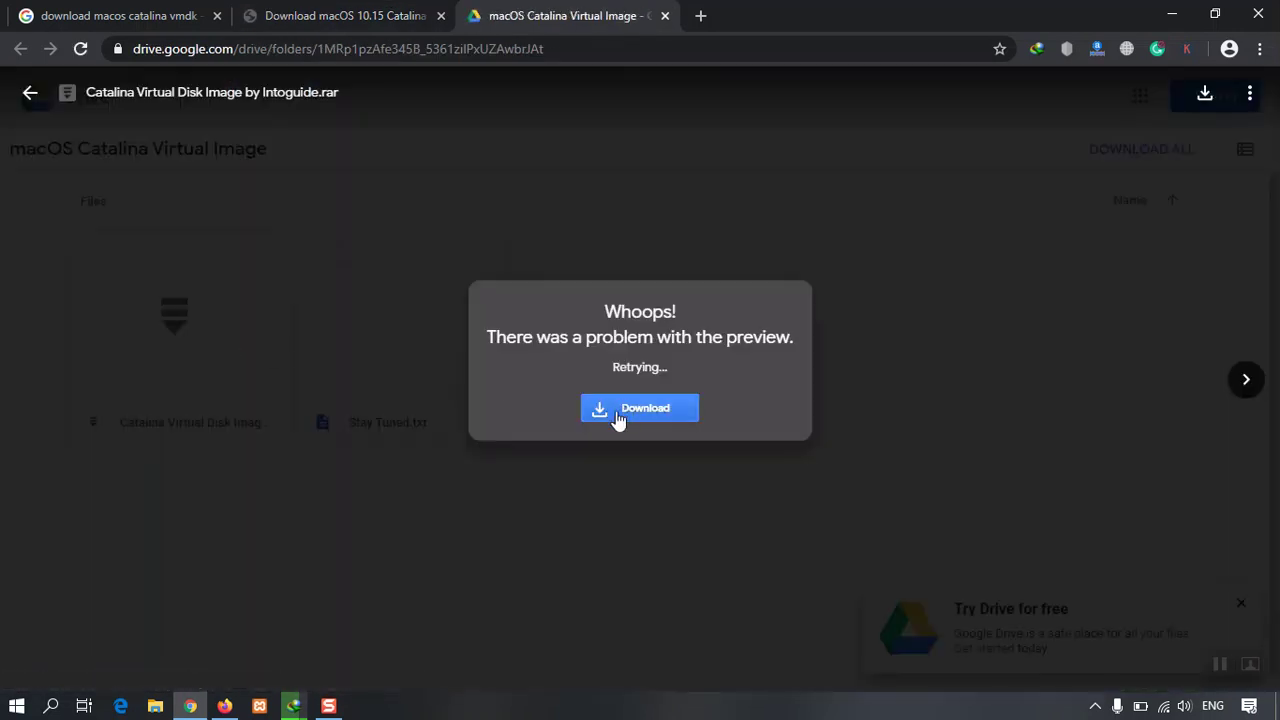
{"action": "left_click", "coordinate": [614, 422]}
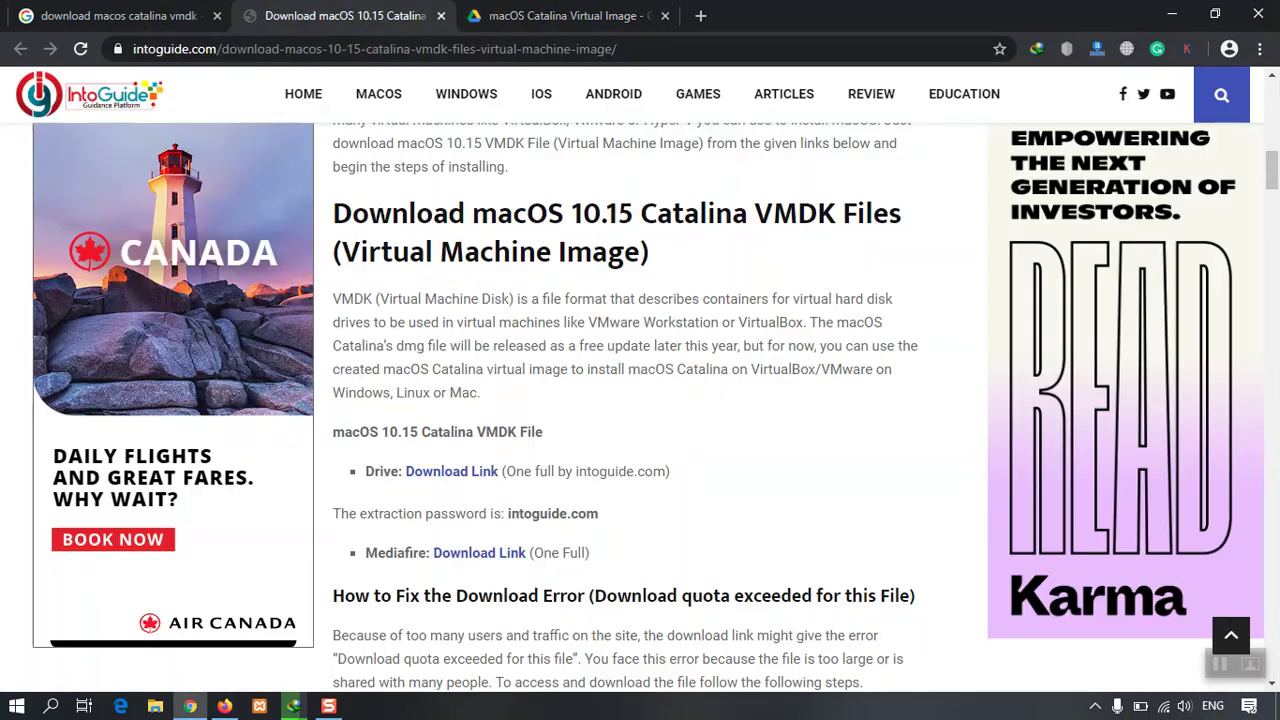
Return to the IntoGuide article and read the steps for fixing the "Download quota exceeded for this File" error.
{"action": "left_click", "coordinate": [265, 16]}
{"action": "scroll", "coordinate": [586, 465], "scroll_direction": "down", "scroll_amount": 3}
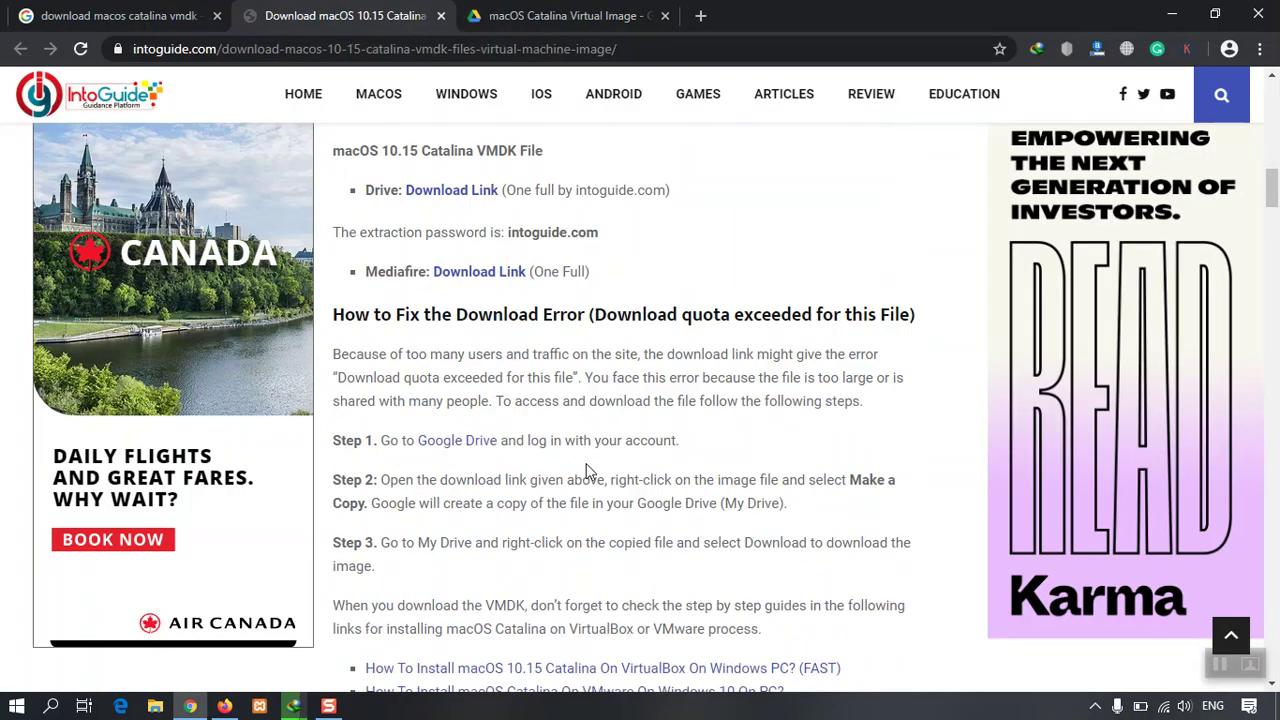
{"action": "scroll", "coordinate": [660, 490], "scroll_direction": "down", "scroll_amount": 1}
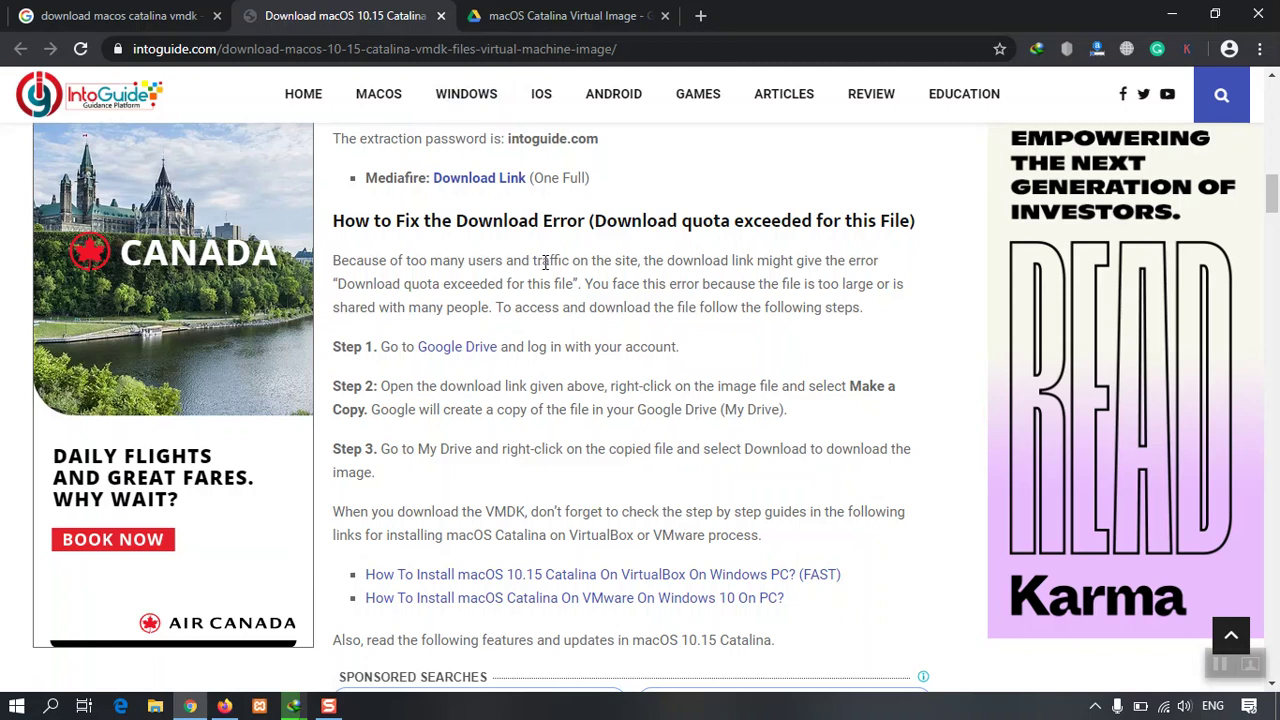
Switch to Firefox, search for "download macos catalina vmdk" and open the Drive download link from the IntoGuide article.
{"action": "left_click", "coordinate": [219, 714]}
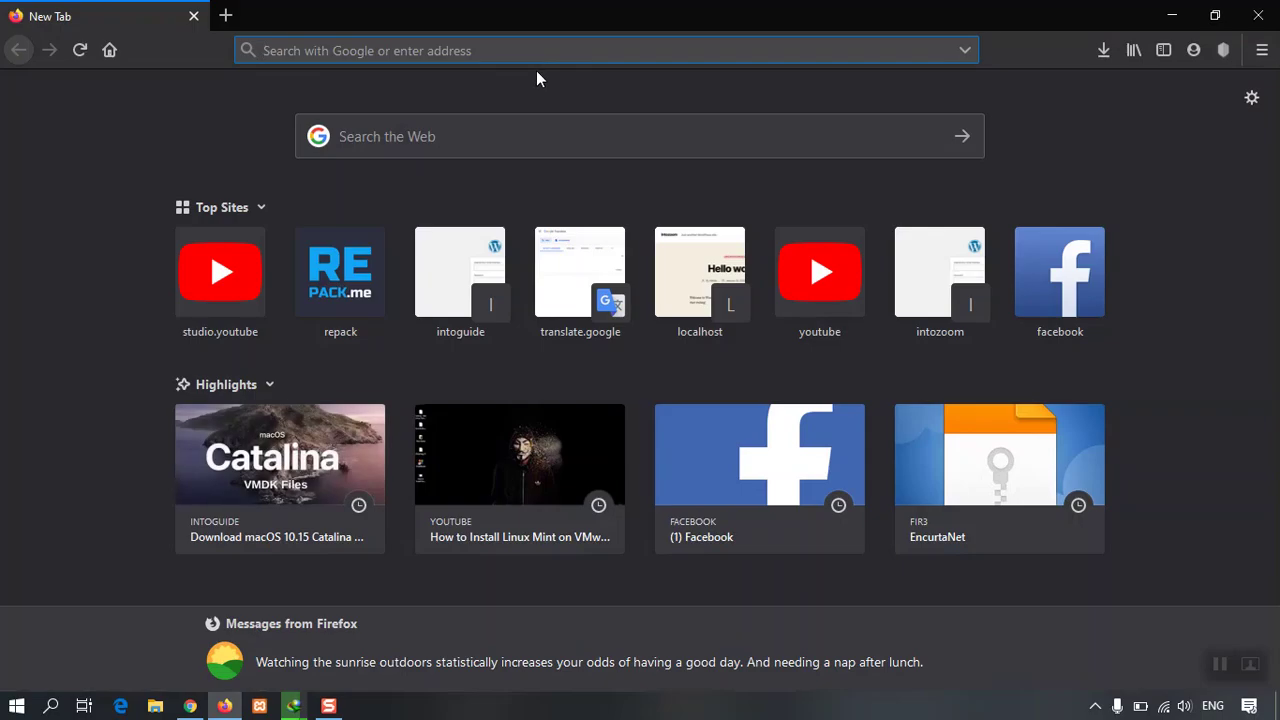
{"action": "type", "text": "down"}
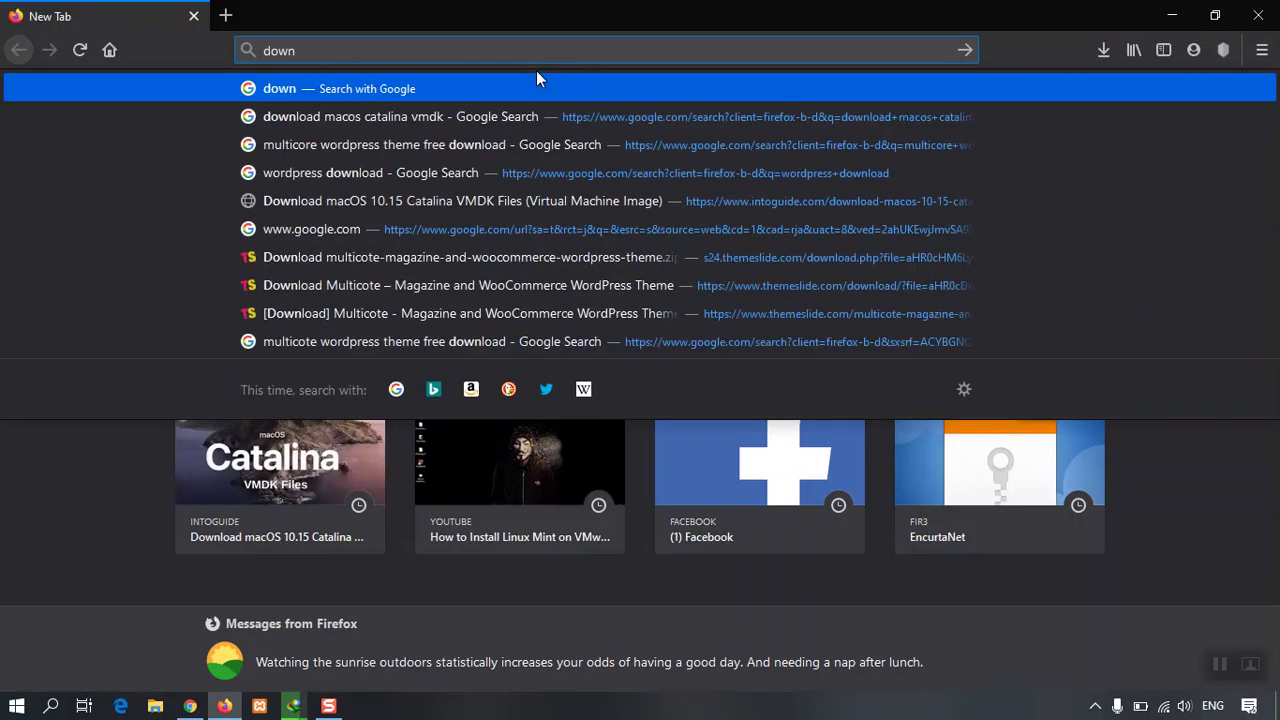
{"action": "type", "text": "loadhub"}
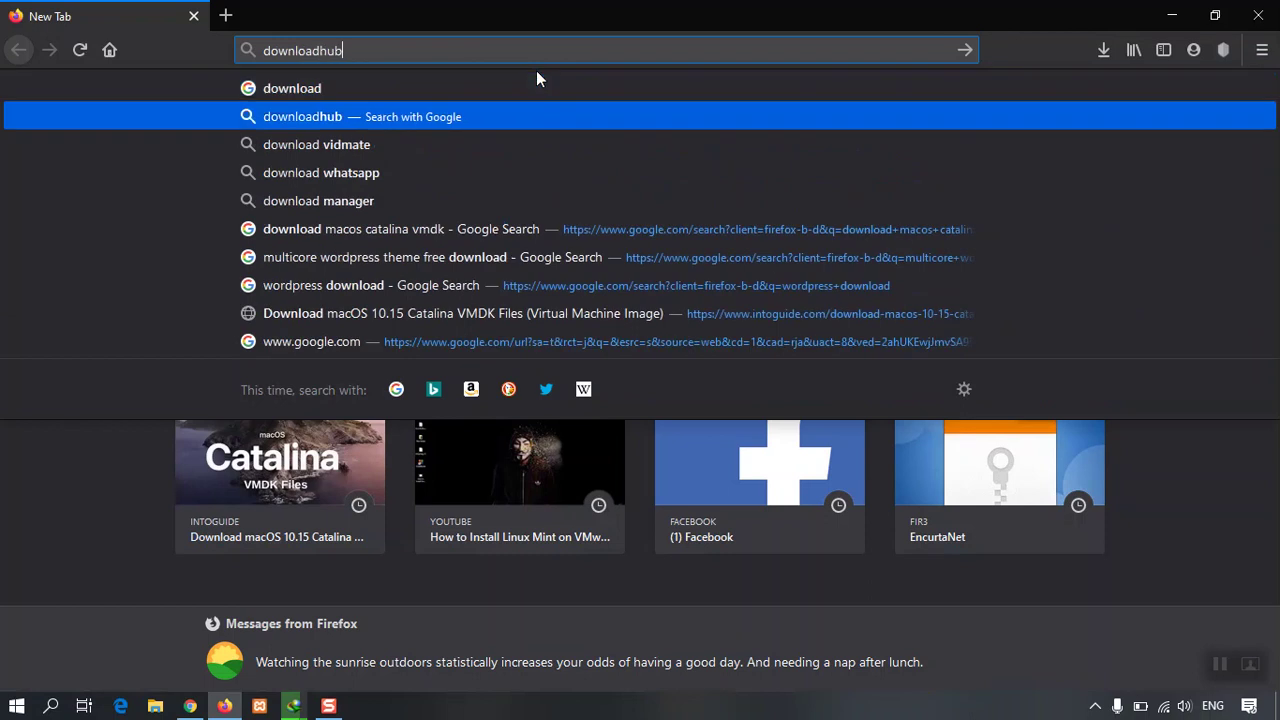
{"action": "key", "text": "BackSpace"}
{"action": "key", "text": "BackSpace"}
{"action": "type", "text": "m"}
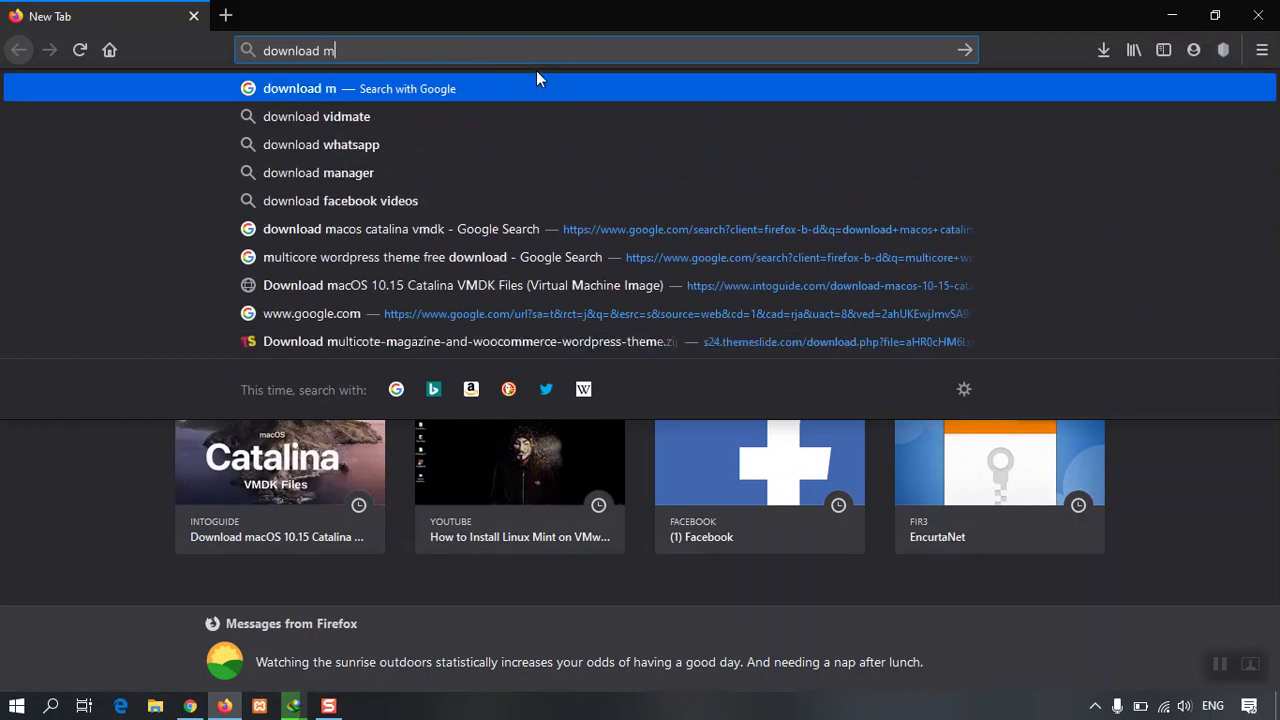
{"action": "type", "text": "acos catalina "}
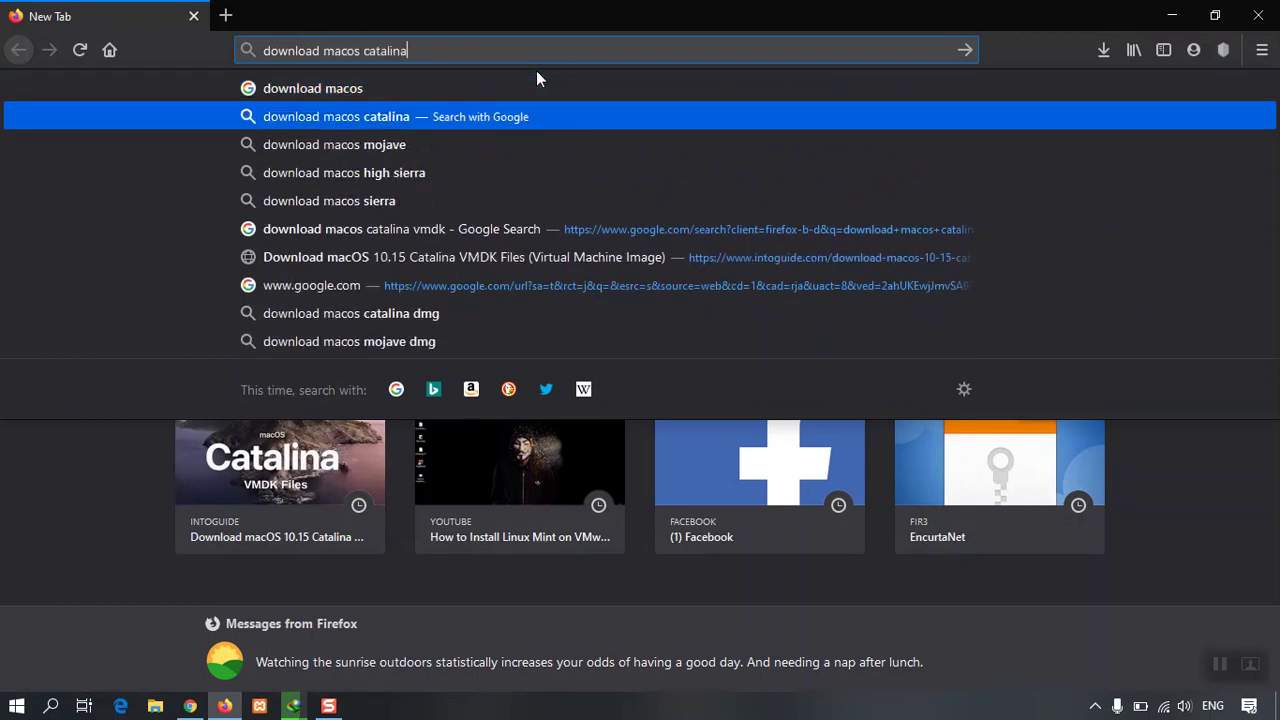
{"action": "type", "text": "vmdk"}
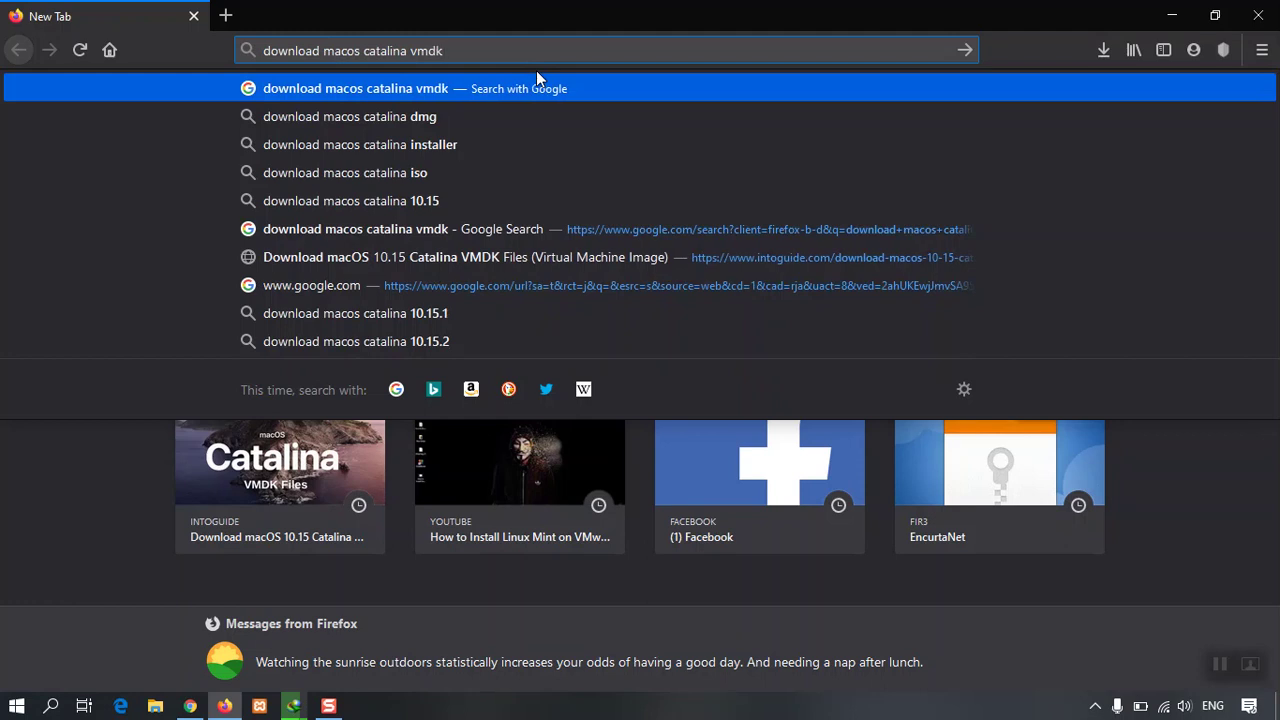
{"action": "key", "text": "Return"}
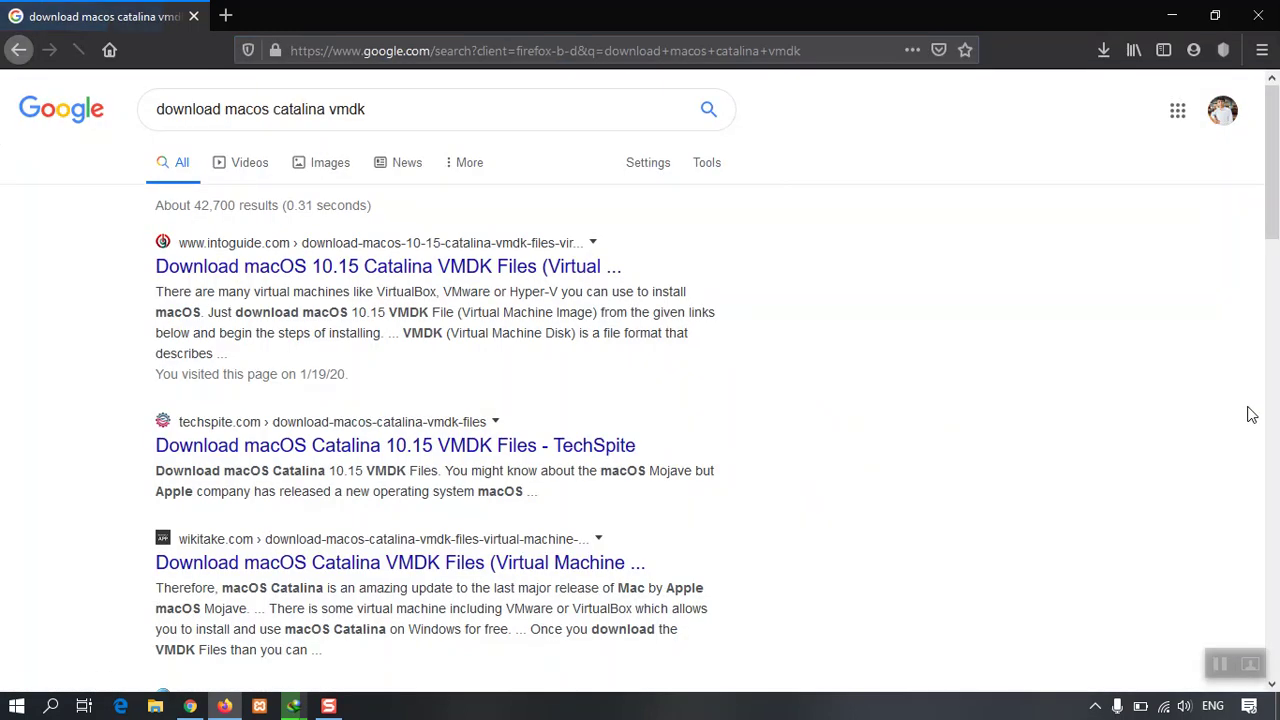
{"action": "middle_click", "coordinate": [434, 266]}
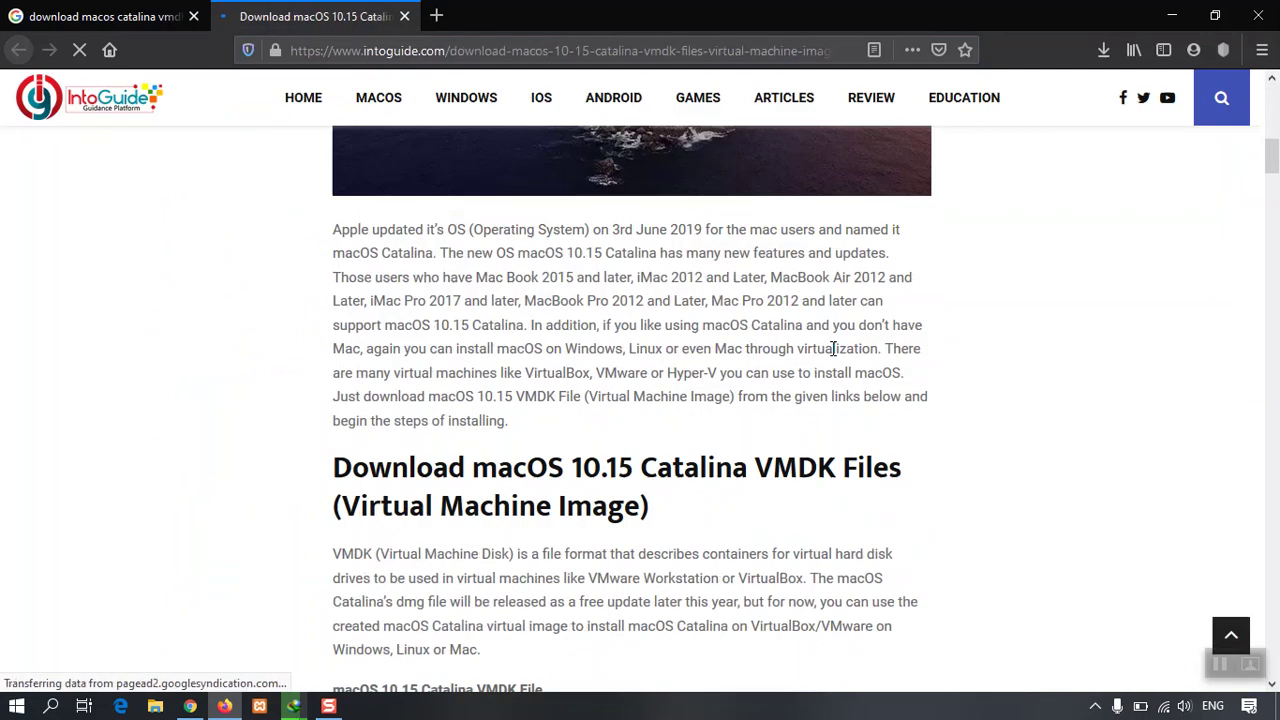
{"action": "scroll", "coordinate": [533, 320], "scroll_direction": "down", "scroll_amount": 5}
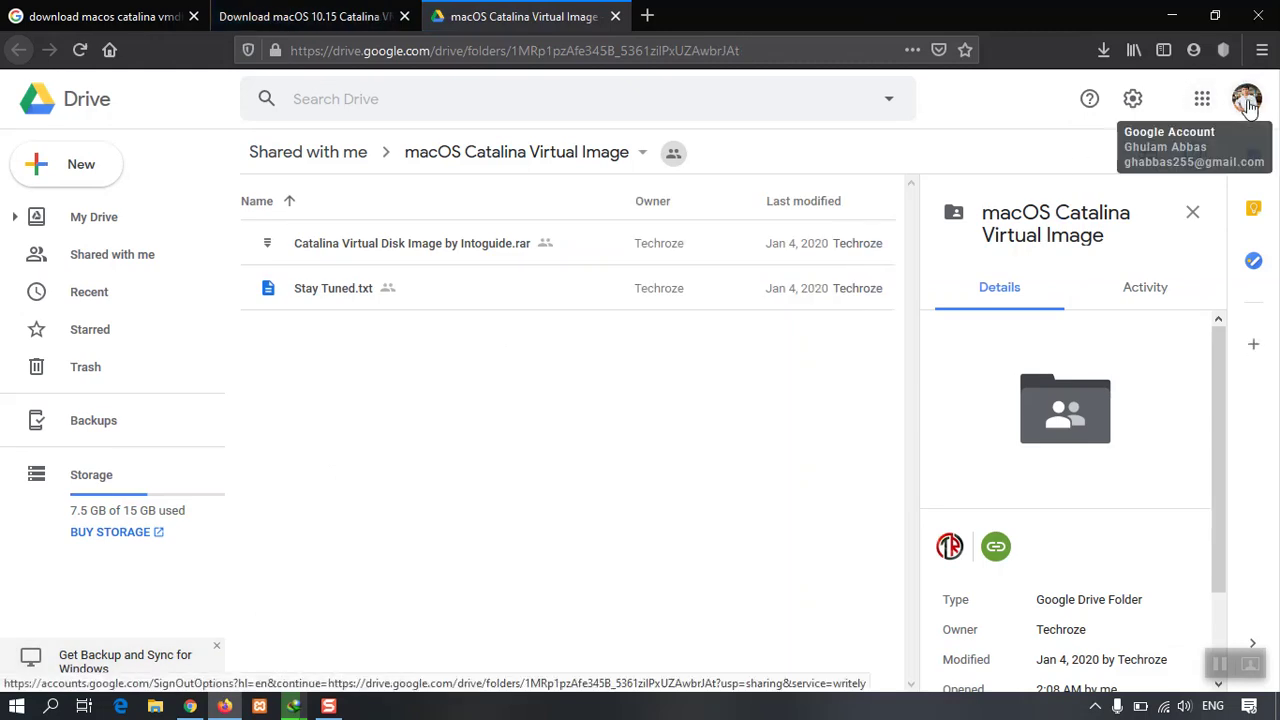
Check the shared macOS Catalina Virtual Image folder in Chrome for a signed-in account, and return to Firefox.
{"action": "left_click", "coordinate": [188, 709]}
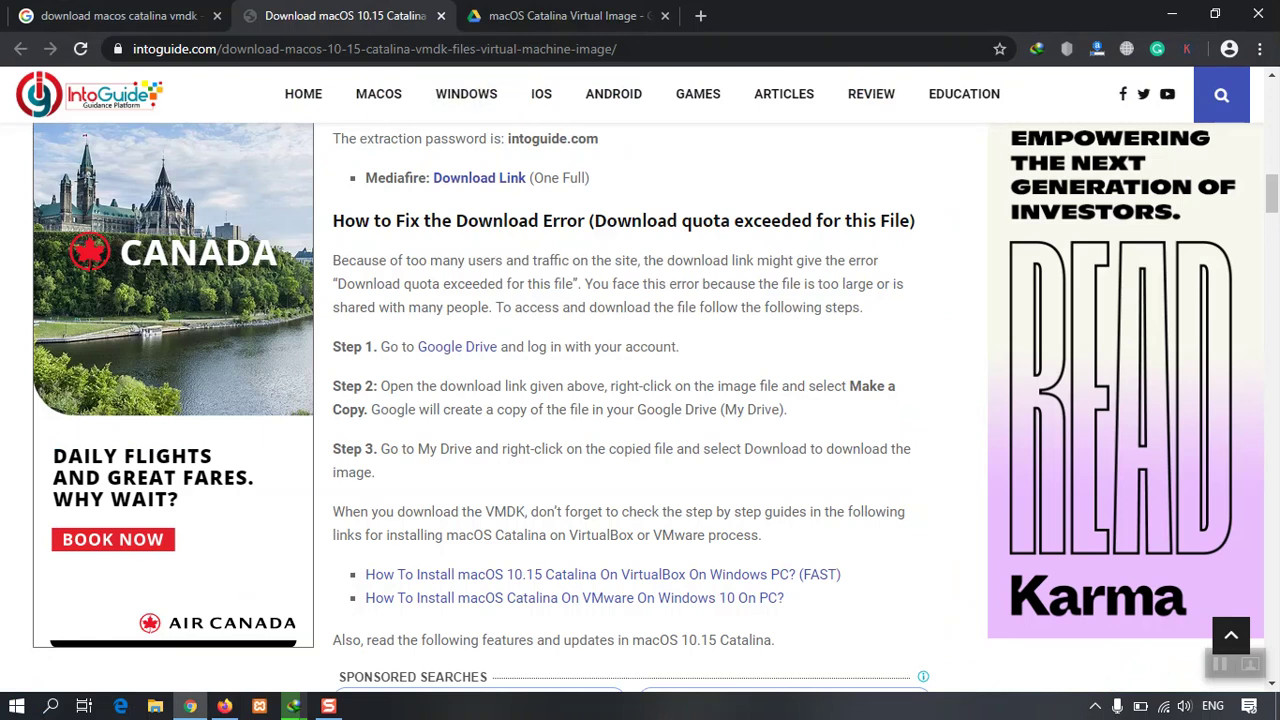
{"action": "key", "text": "ctrl+Tab"}
{"action": "left_click", "coordinate": [1136, 219]}
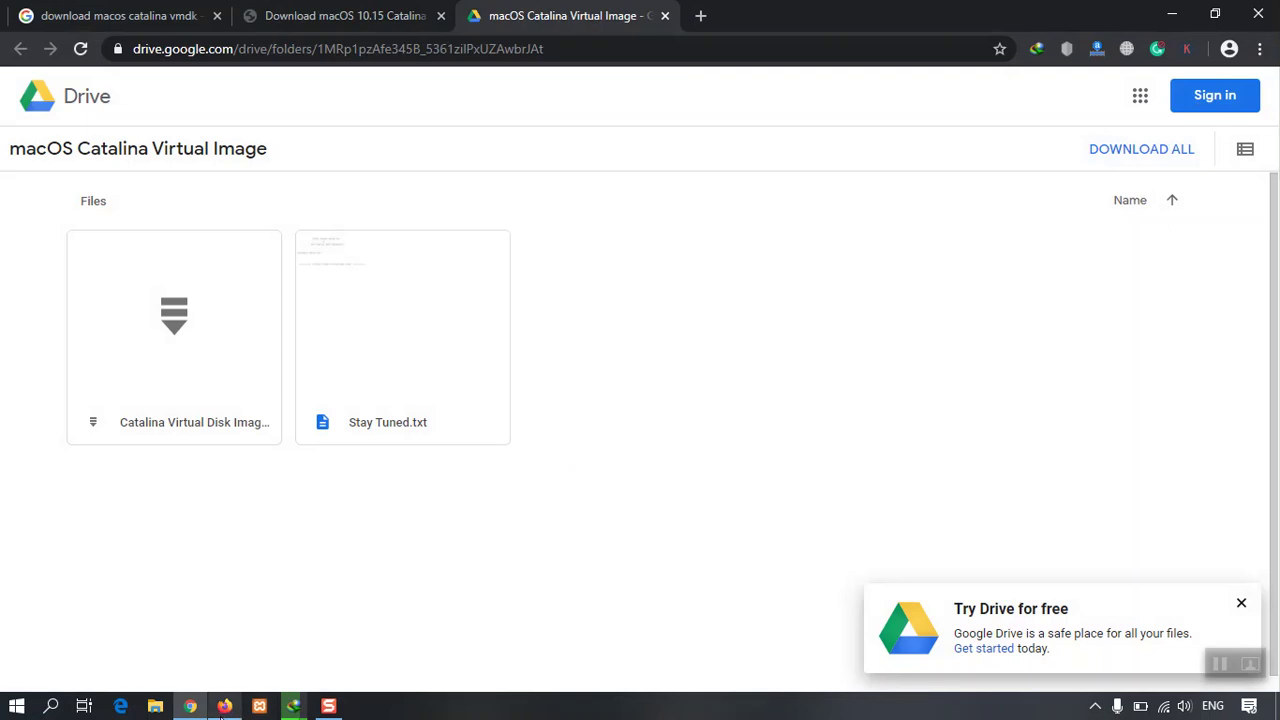
{"action": "left_click", "coordinate": [224, 706]}
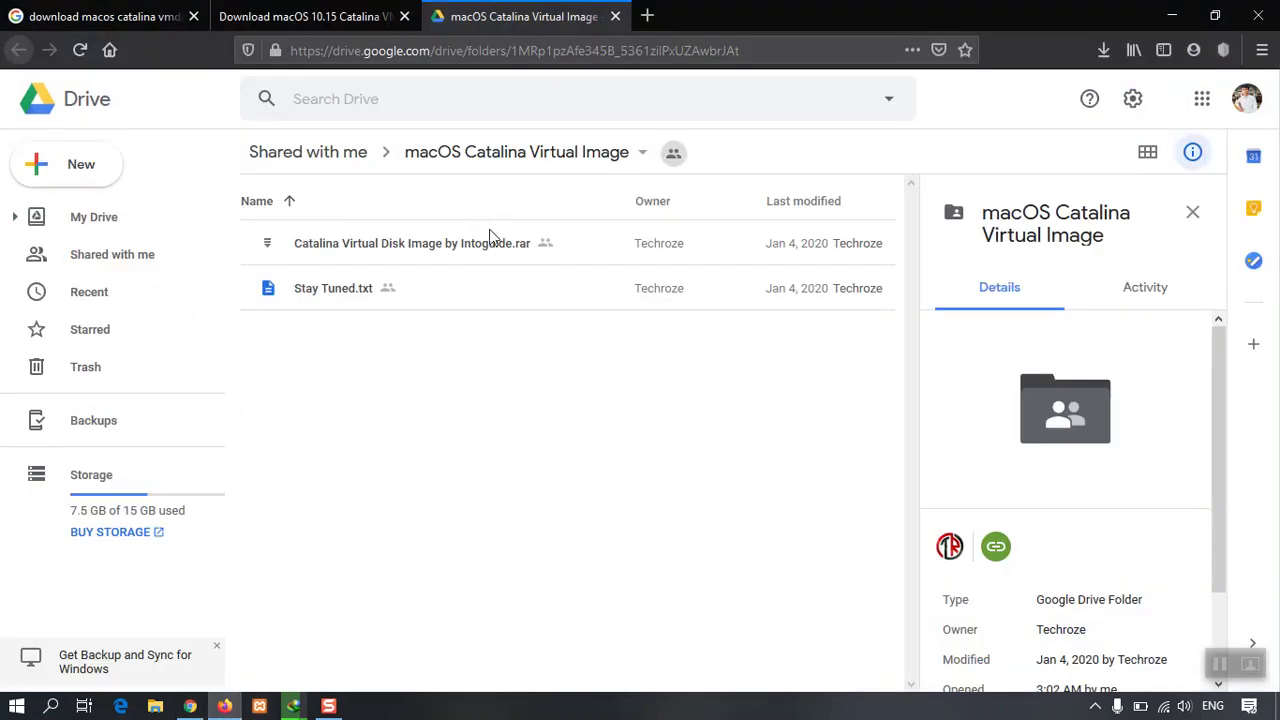
Try to download Catalina Virtual Disk Image by Intoguide.rar from its preview in the shared folder, and close the preview.
{"action": "left_click", "coordinate": [463, 251]}
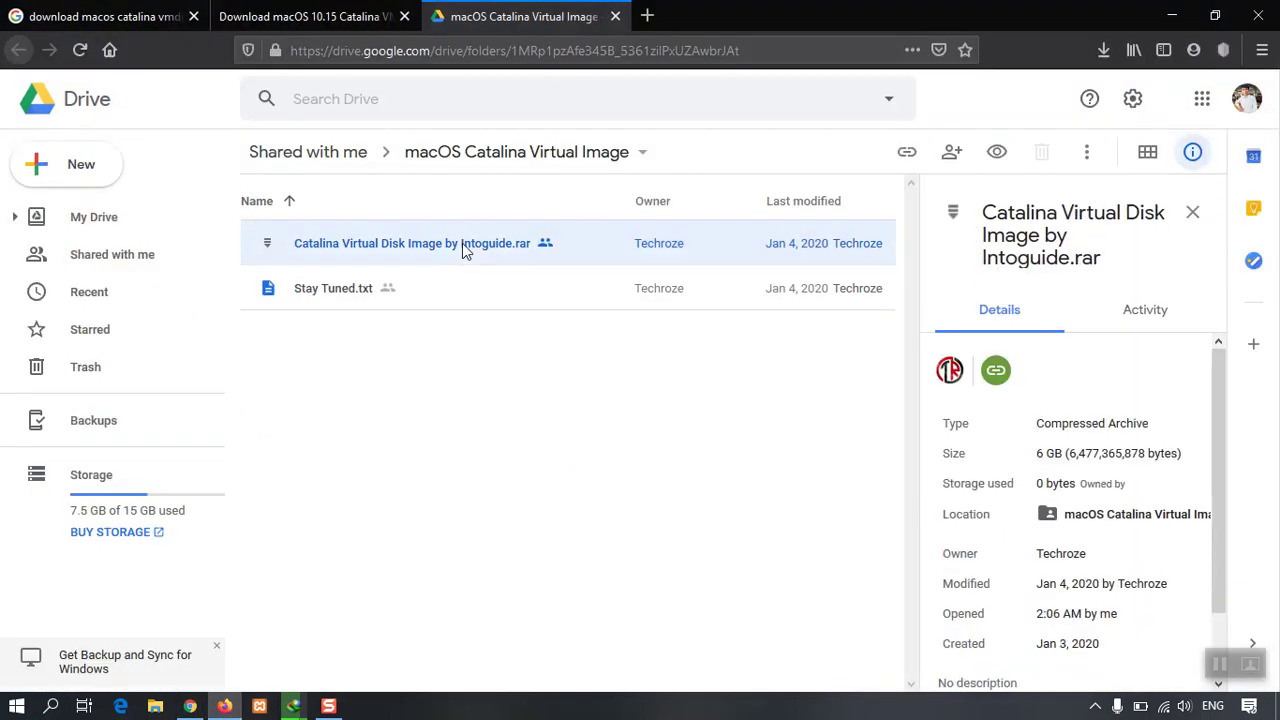
{"action": "double_click", "coordinate": [463, 251]}
{"action": "left_click", "coordinate": [535, 322]}
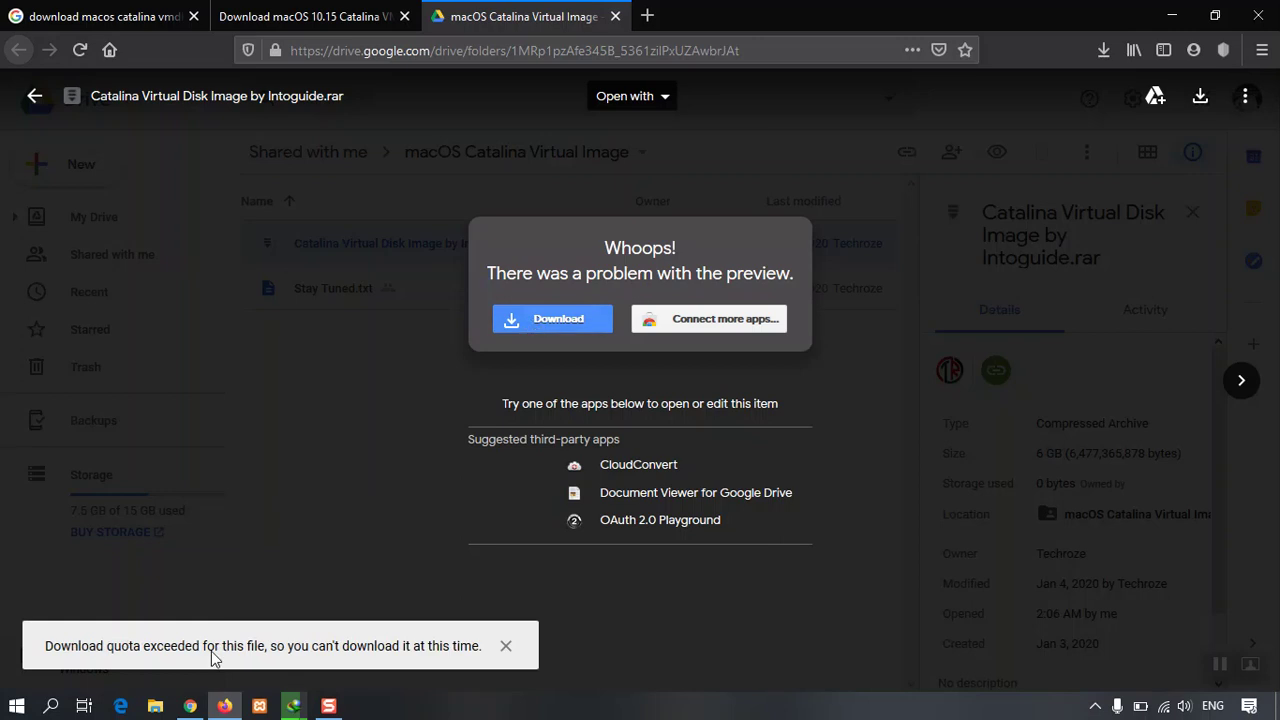
{"action": "left_click", "coordinate": [358, 491]}
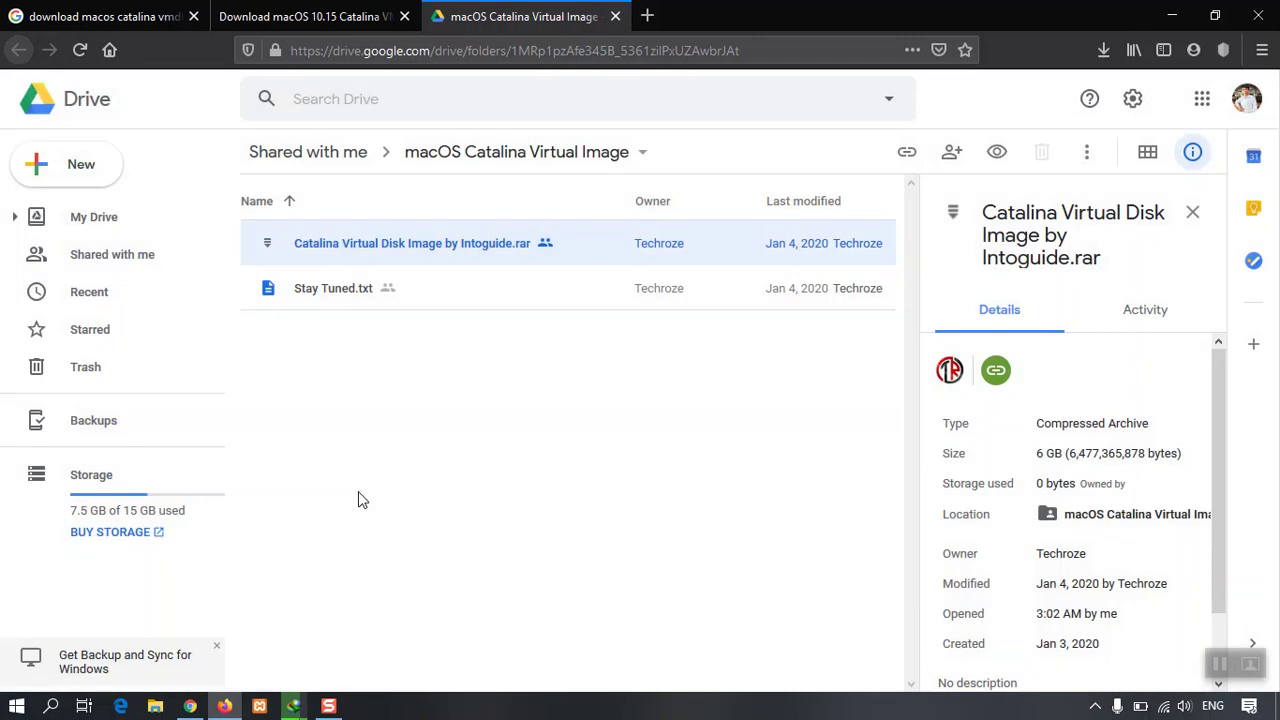
Make a copy of Catalina Virtual Disk Image by Intoguide.rar and show the copy's location in My Drive.
{"action": "right_click", "coordinate": [399, 245]}
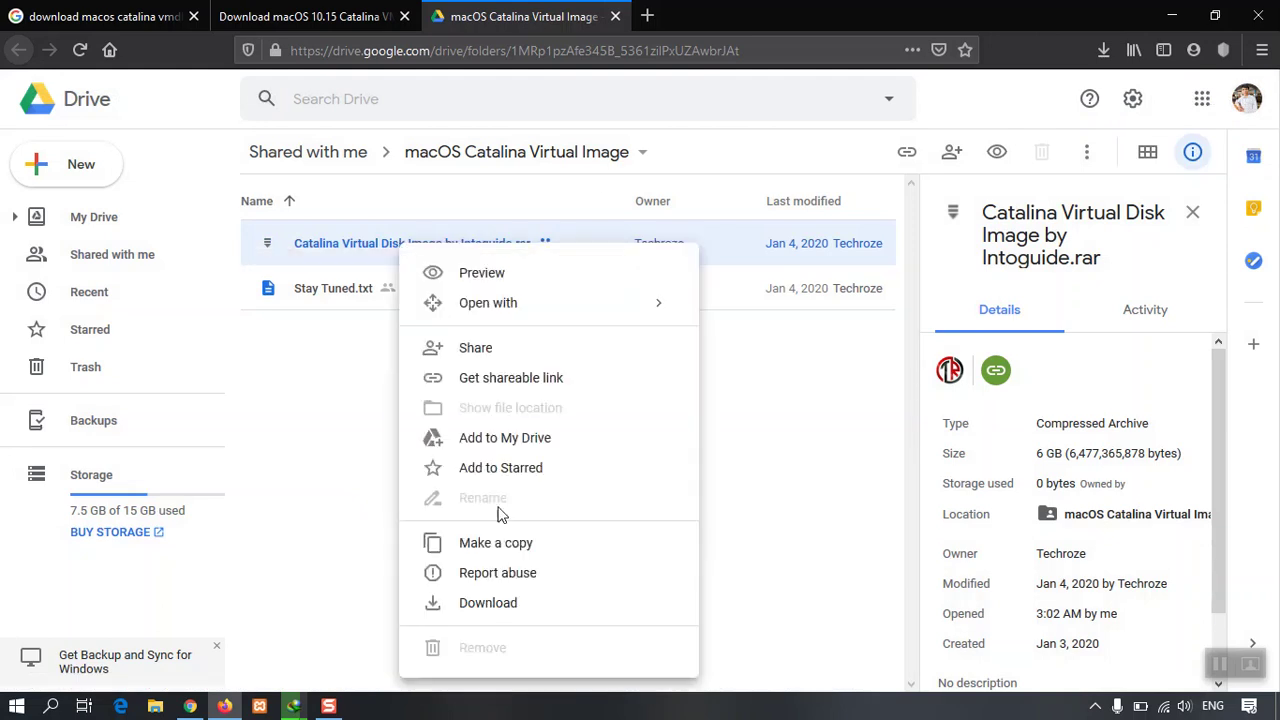
{"action": "left_click", "coordinate": [501, 551]}
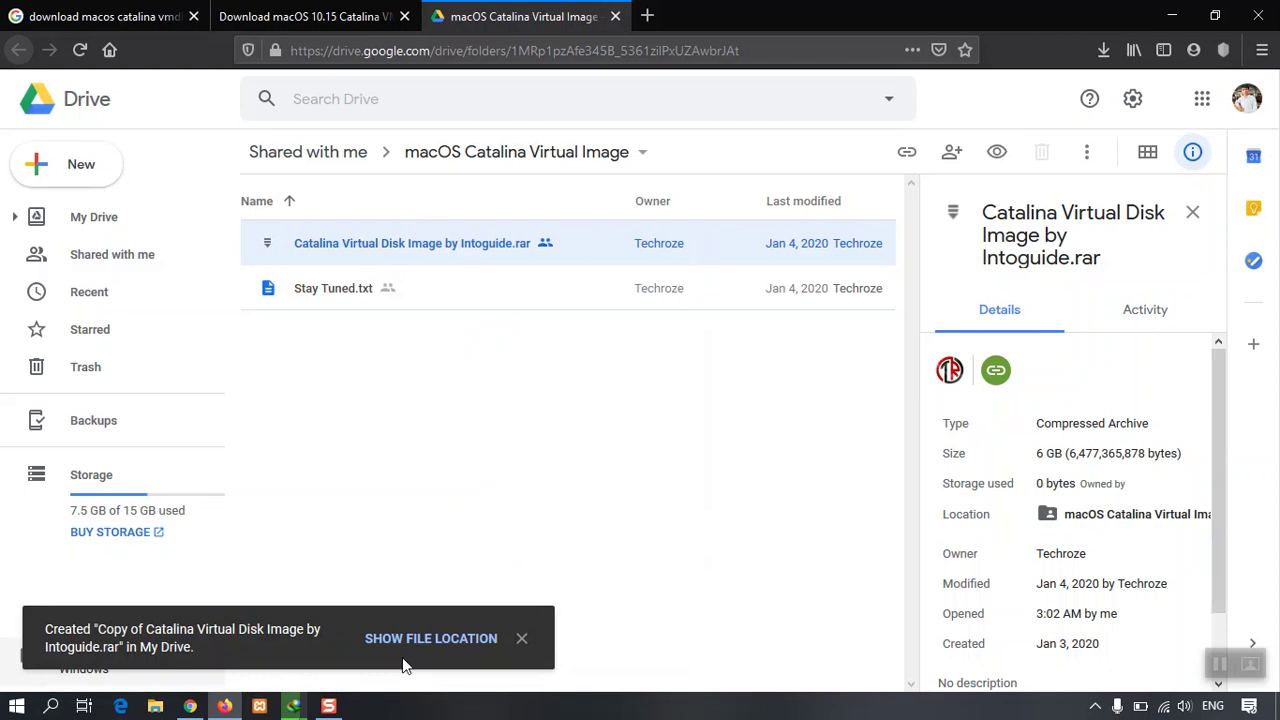
{"action": "left_click", "coordinate": [396, 640]}
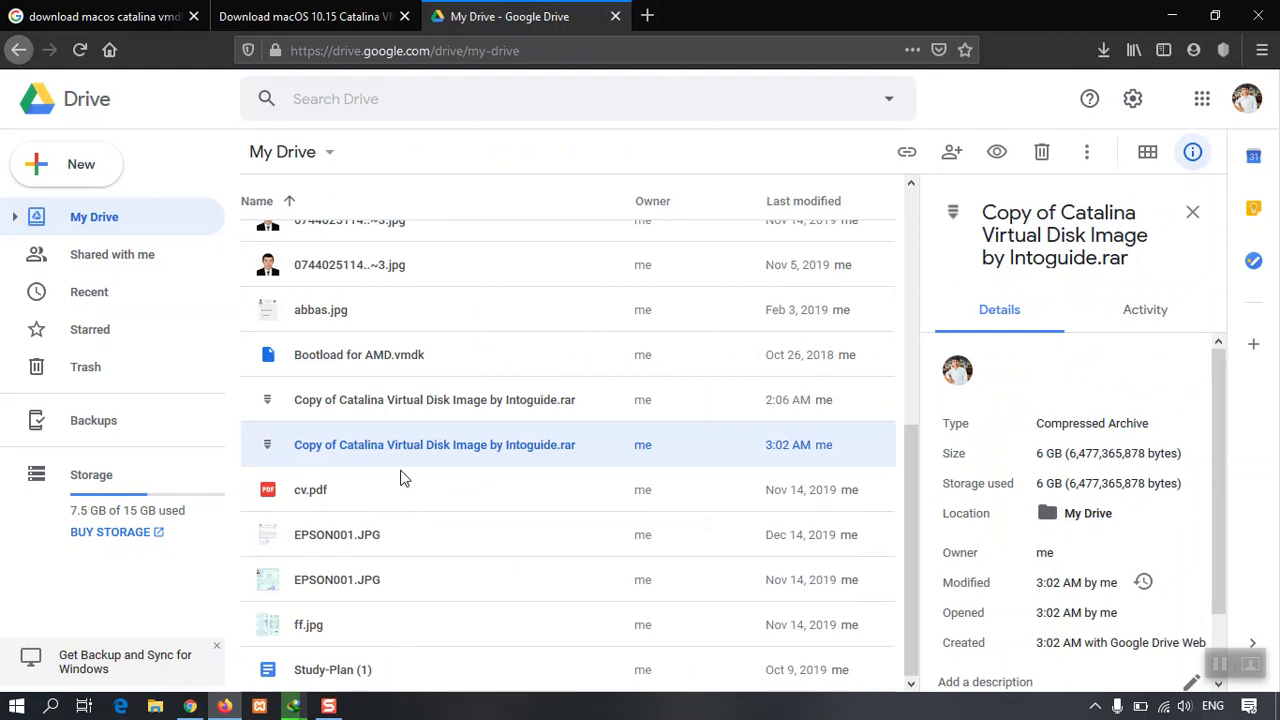
Download the newly copied Catalina archive despite the missing virus scan, save the file, and check the download's progress.
{"action": "scroll", "coordinate": [391, 430], "scroll_direction": "up", "scroll_amount": 2}
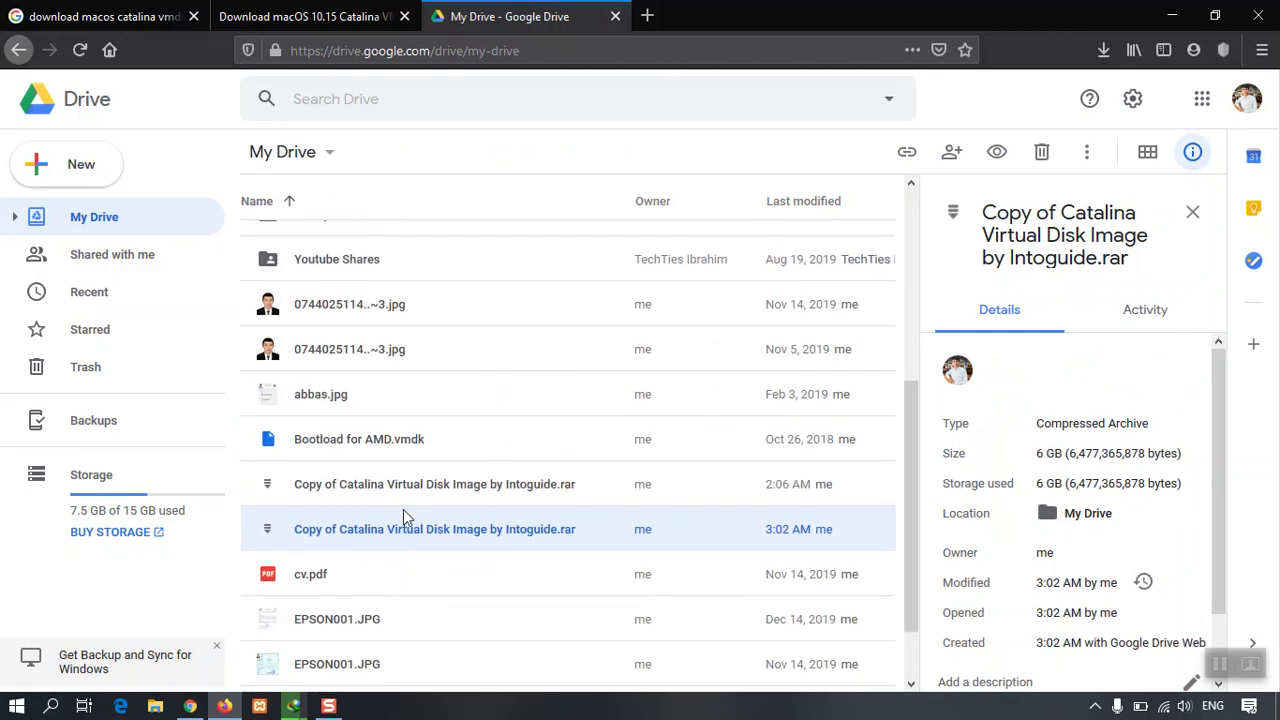
{"action": "scroll", "coordinate": [352, 541], "scroll_direction": "down", "scroll_amount": 1}
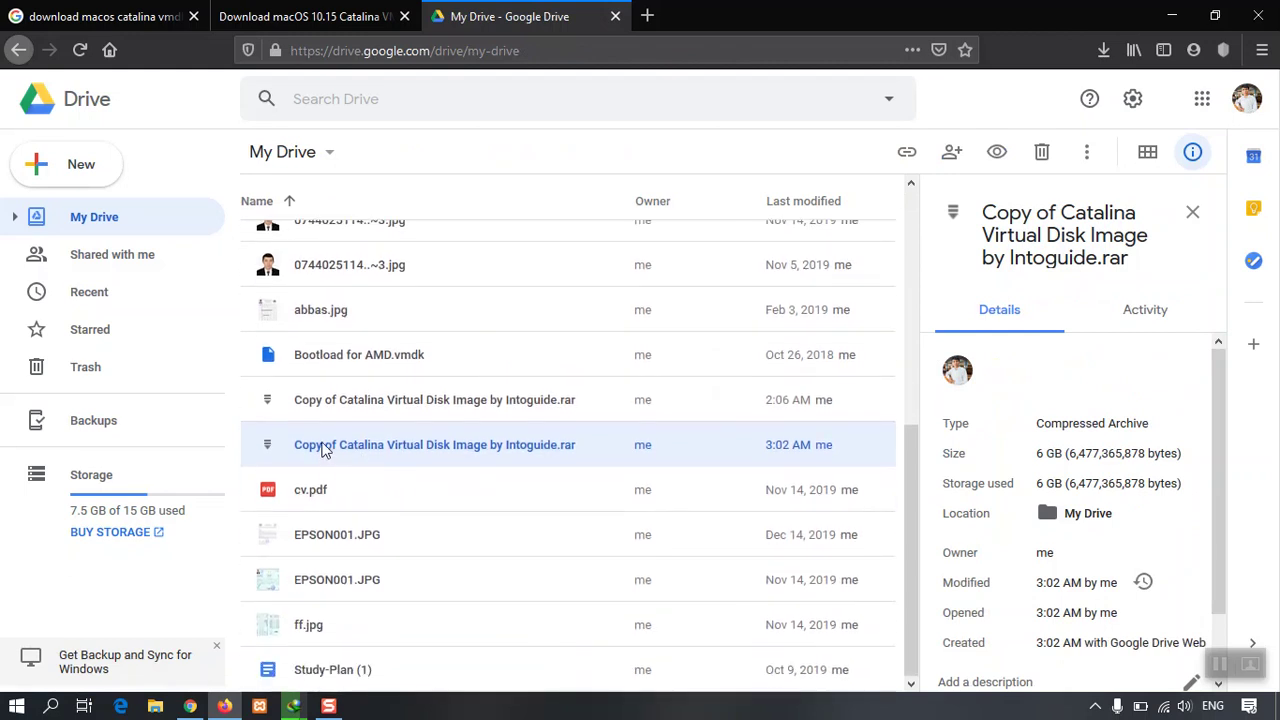
{"action": "right_click", "coordinate": [453, 447]}
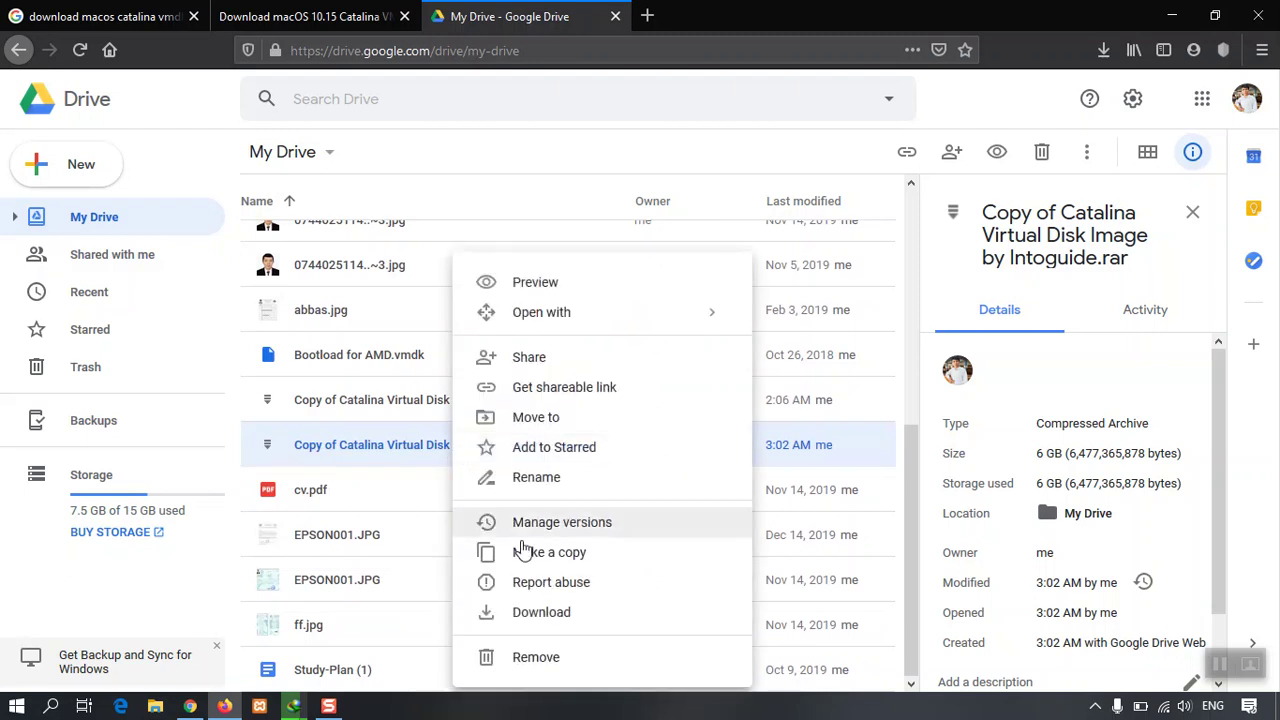
{"action": "left_click", "coordinate": [545, 613]}
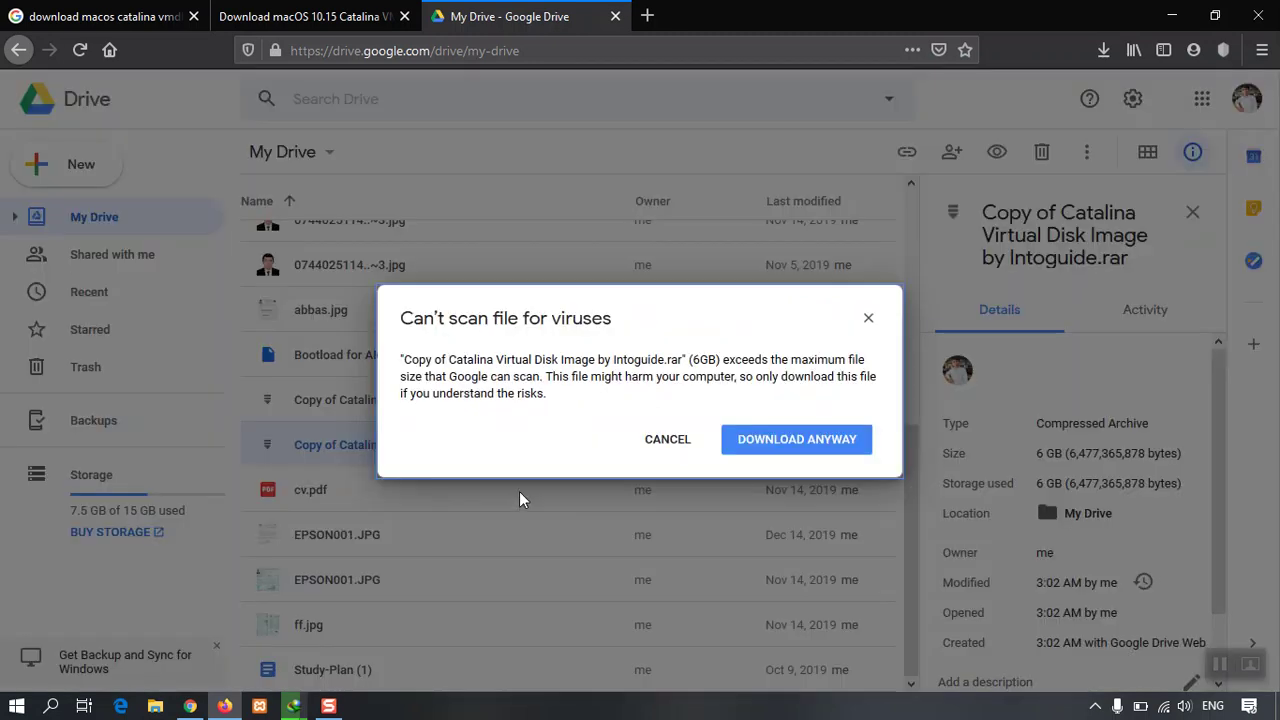
{"action": "left_click", "coordinate": [753, 445]}
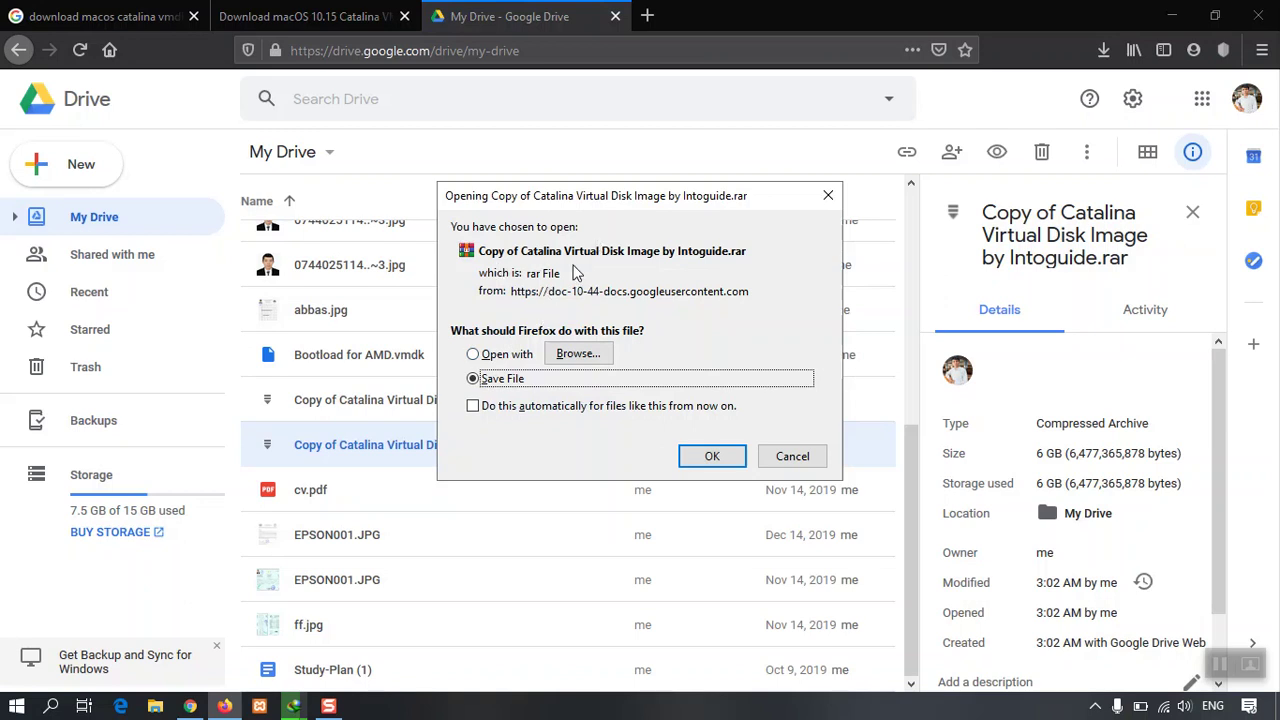
{"action": "left_click", "coordinate": [699, 457]}
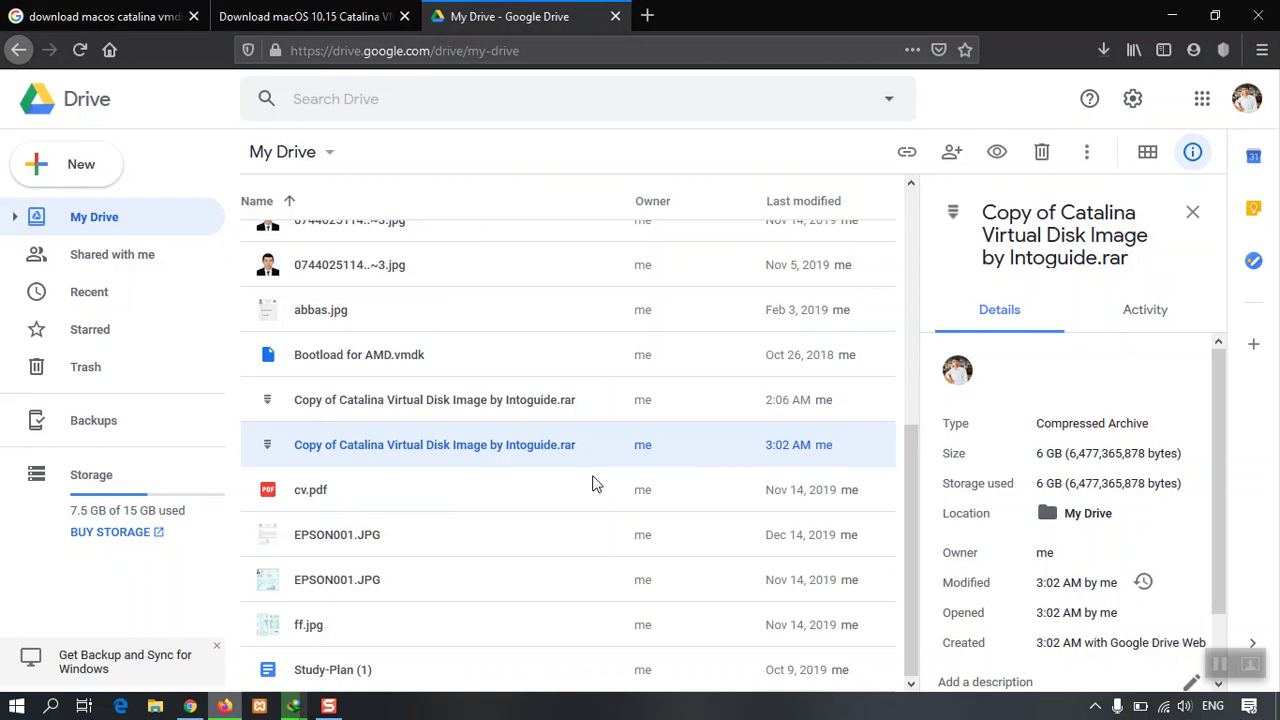
{"action": "left_click", "coordinate": [1100, 52]}
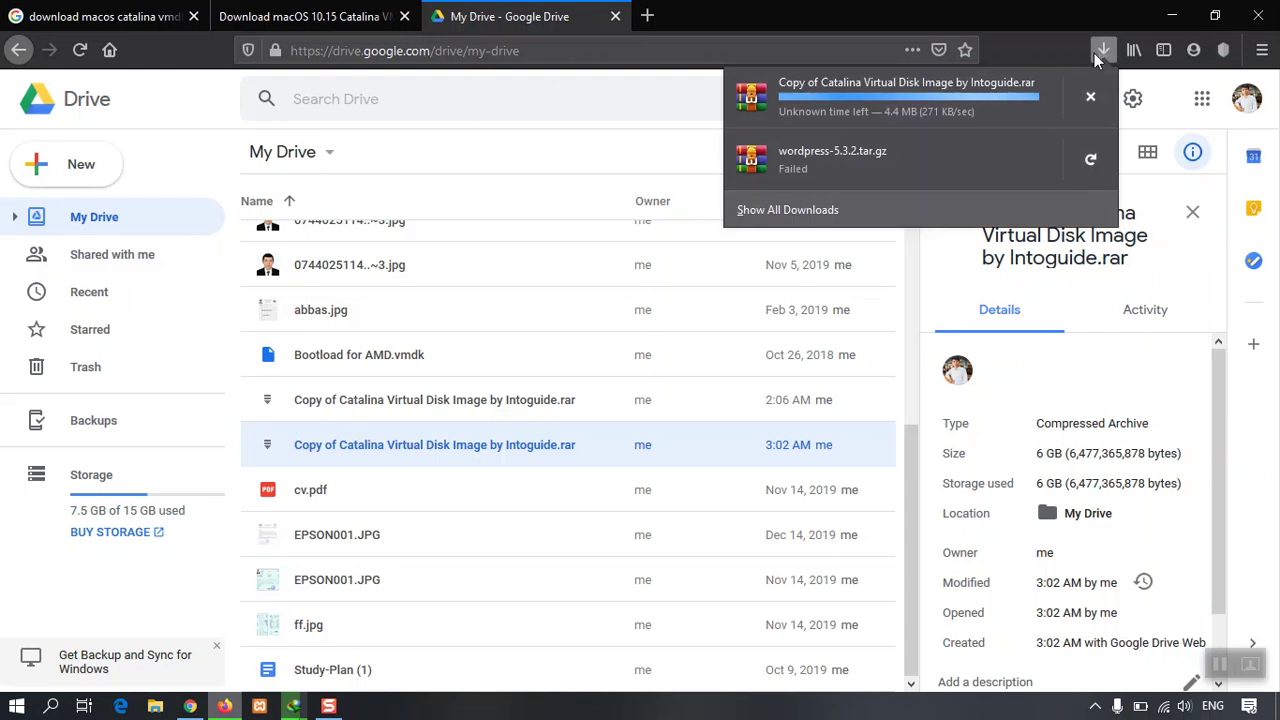